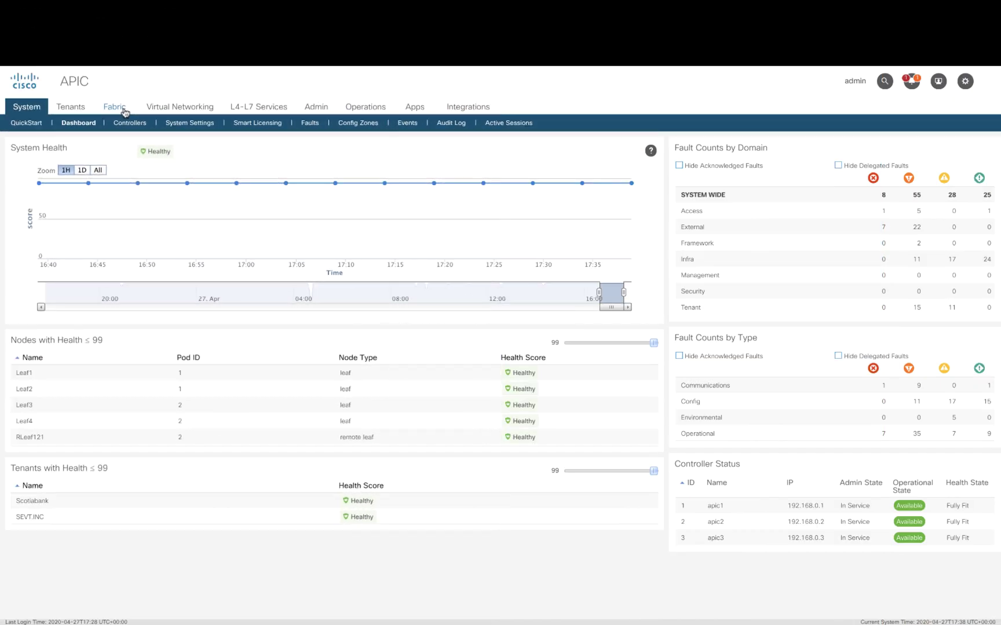
Step: Start a new leaf profile named Leaf101_SP under Access Policies > Leaf Switches > Profiles
click(122, 109)
click(8, 176)
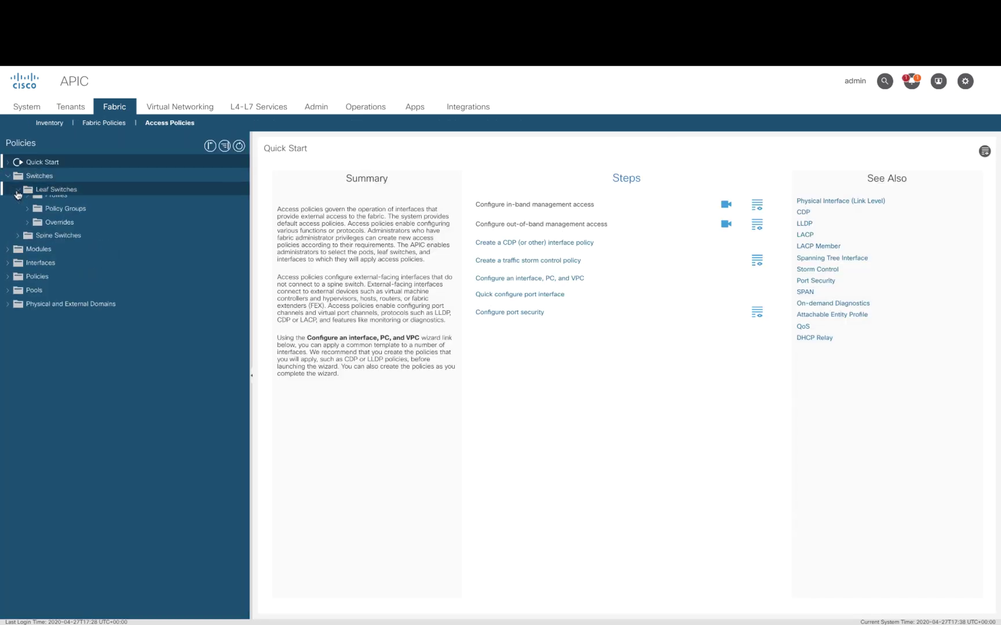
click(18, 189)
right_click(56, 203)
click(364, 191)
text(Leaf101_SP)
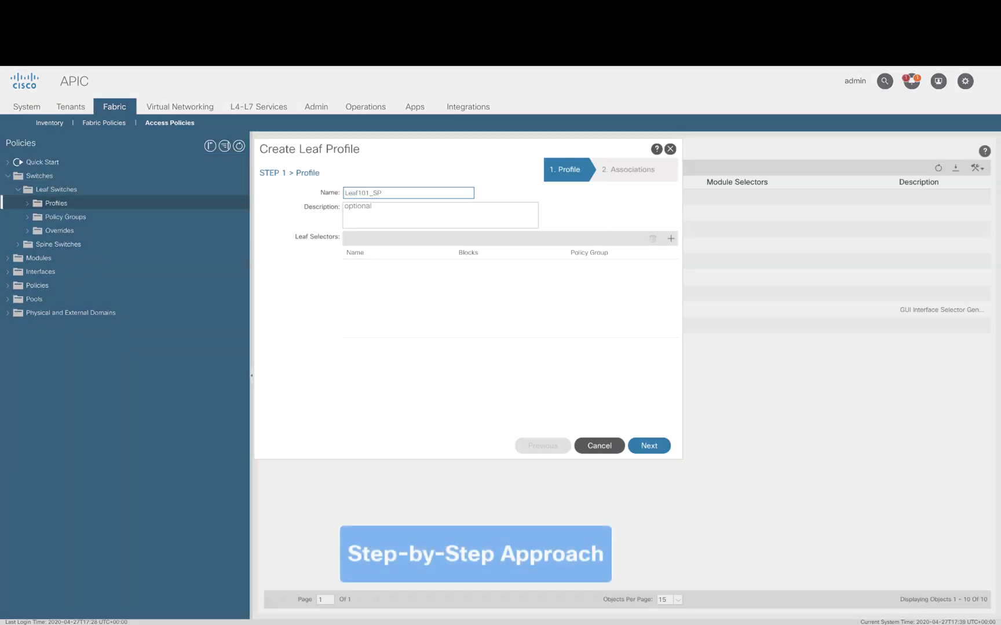
Step: Add leaf selector Leaf101 covering switch block 101 to the profile
click(671, 238)
text(Leaf101)
click(507, 264)
click(470, 311)
click(486, 280)
click(648, 445)
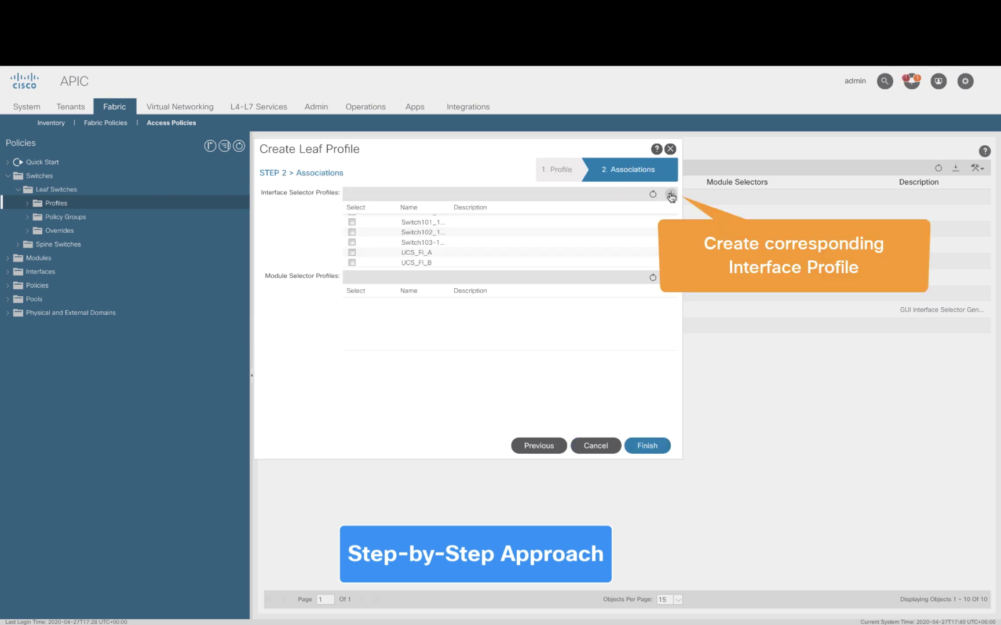
Step: Associate a new interface profile Leaf101_IP and finish the Leaf101_SP profile
click(671, 196)
text(Leaf101_IP)
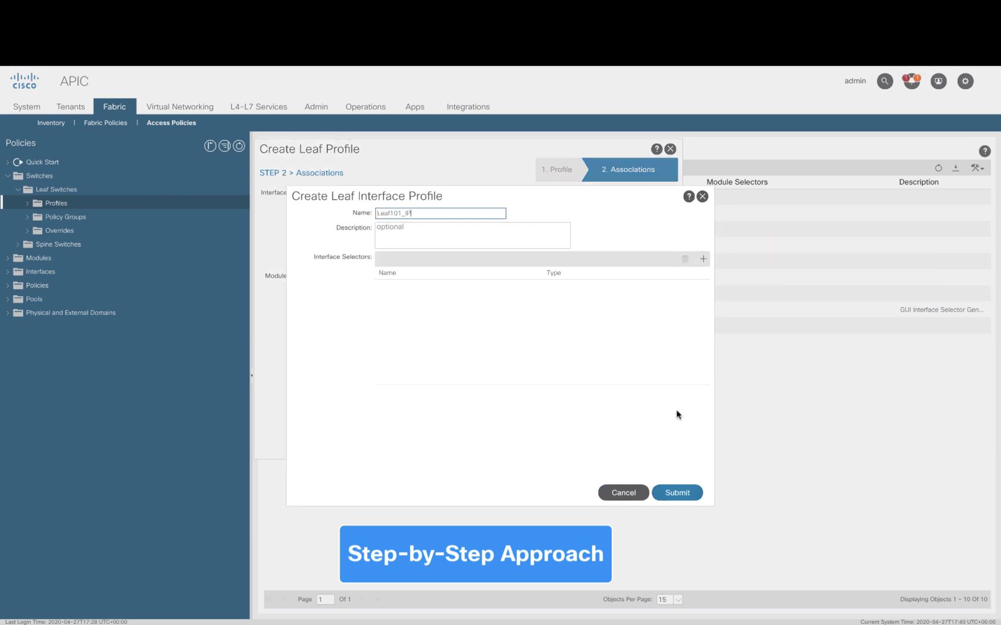
click(677, 493)
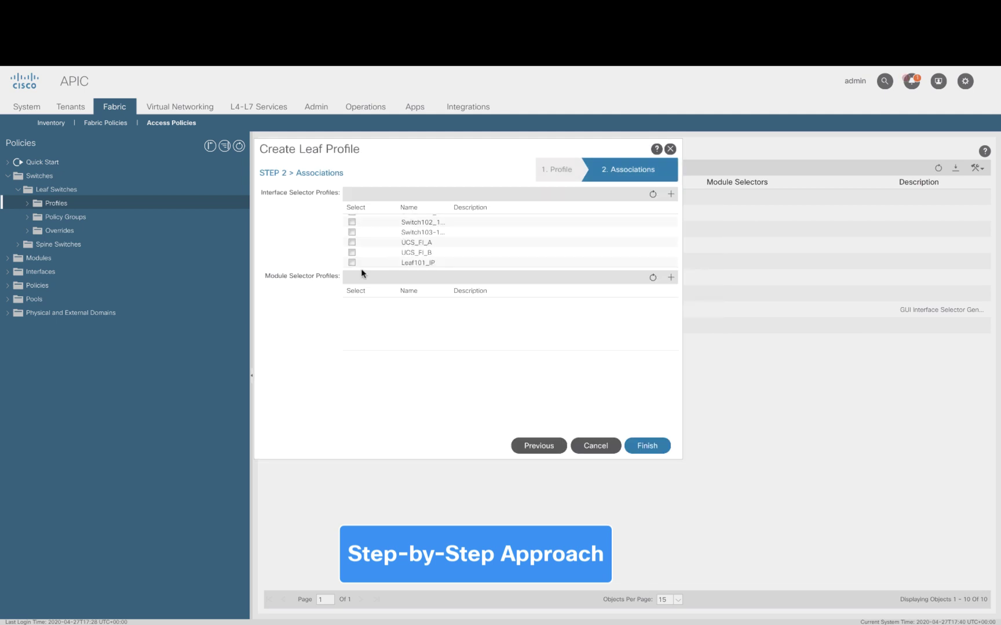
click(647, 446)
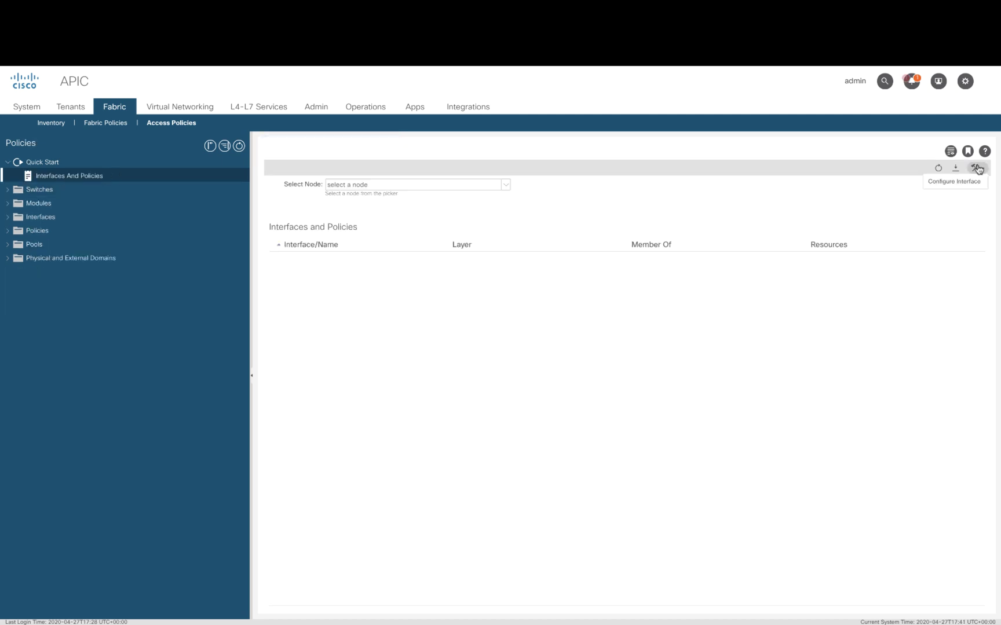
Step: In the Configure Interface wizard, select leafs 101 and 102 with interface 1/15
click(977, 169)
click(392, 259)
click(348, 298)
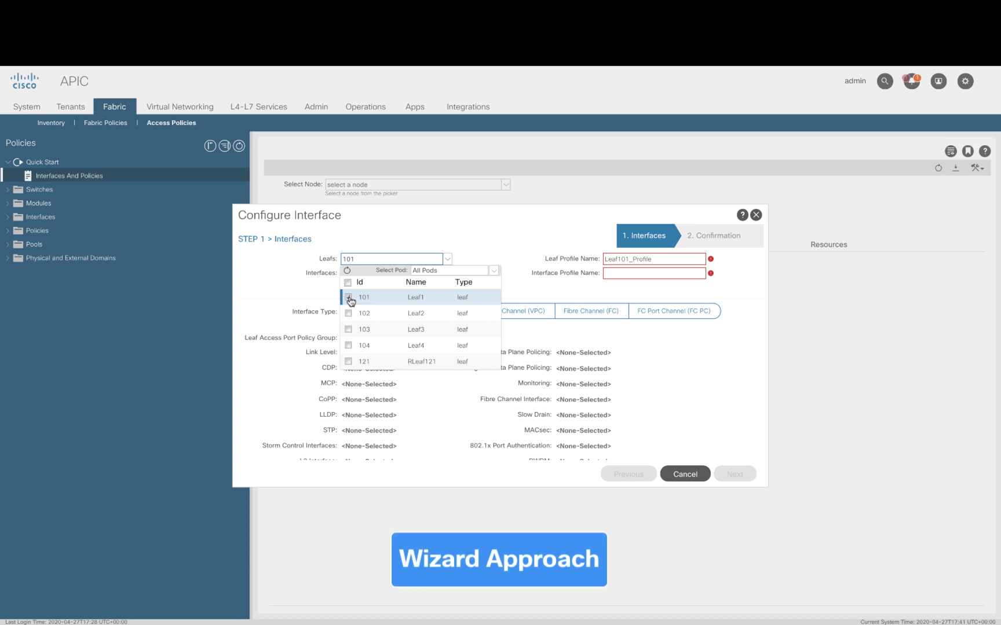
click(349, 314)
click(396, 273)
text(1/1)
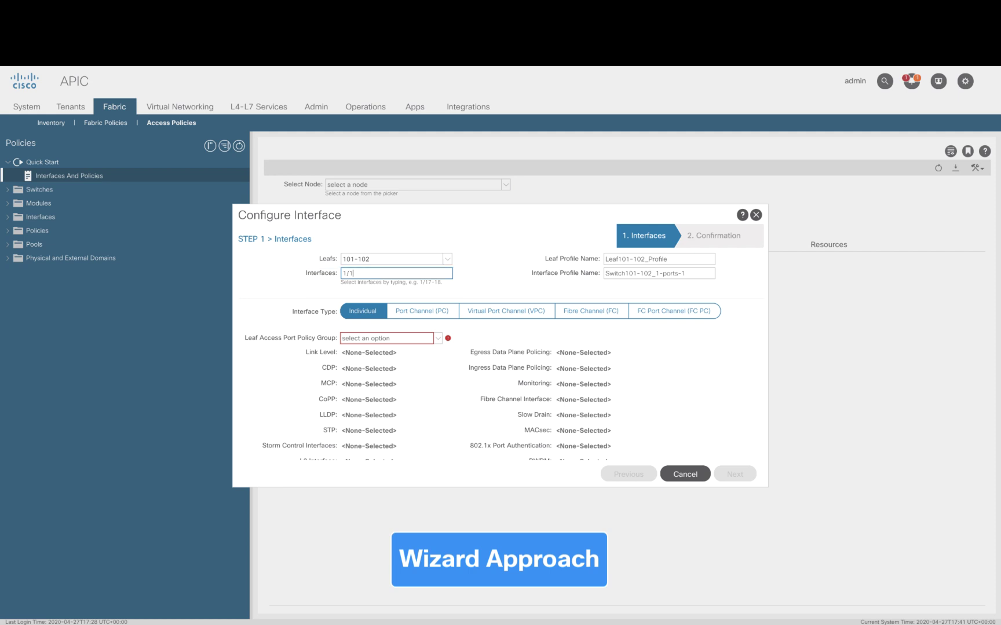
text(5)
Step: Edit the leaf and interface profile names and choose Virtual Port Channel (VPC)
key(Tab)
key(BackSpace)
text(P)
key(Tab)
key(Home)
key(Delete)
key(Delete)
key(Delete)
key(Delete)
key(Delete)
key(Delete)
text(Leaf)
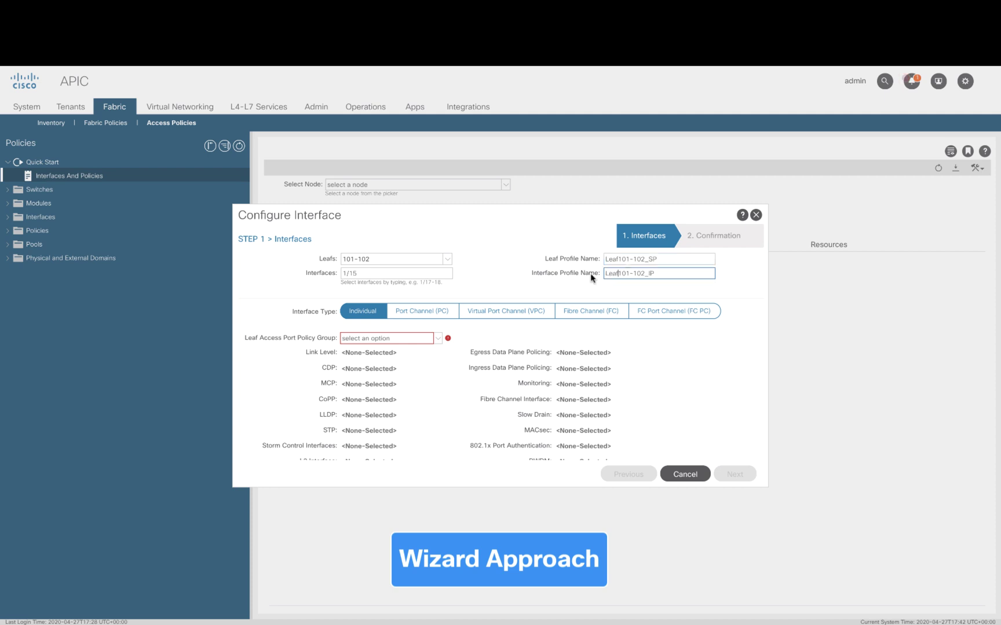
click(512, 313)
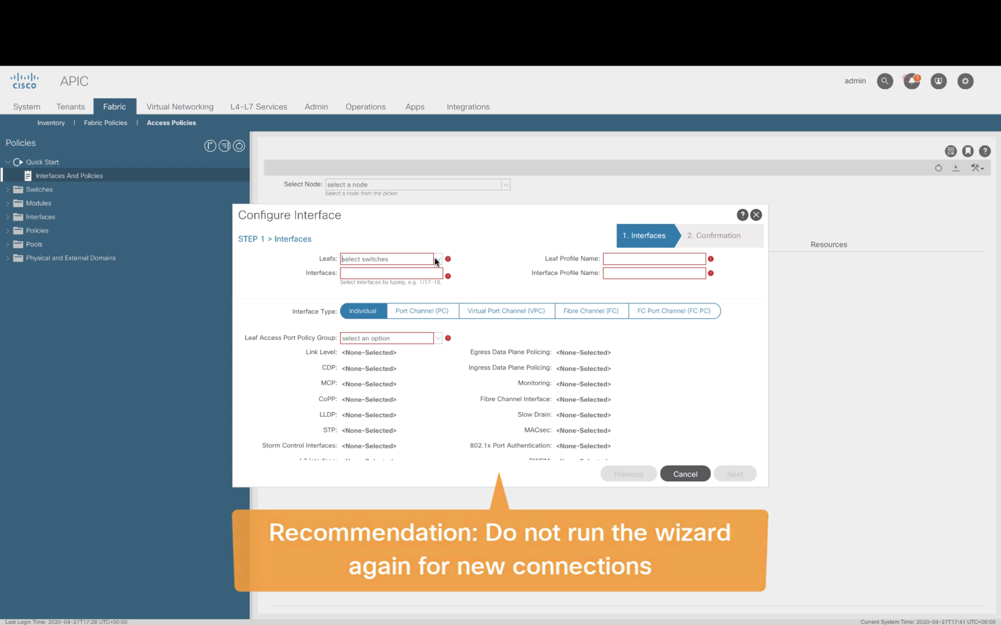
Step: Select leaf 101 in the wizard, which triggers the 'Name already existed' error
click(438, 259)
click(355, 281)
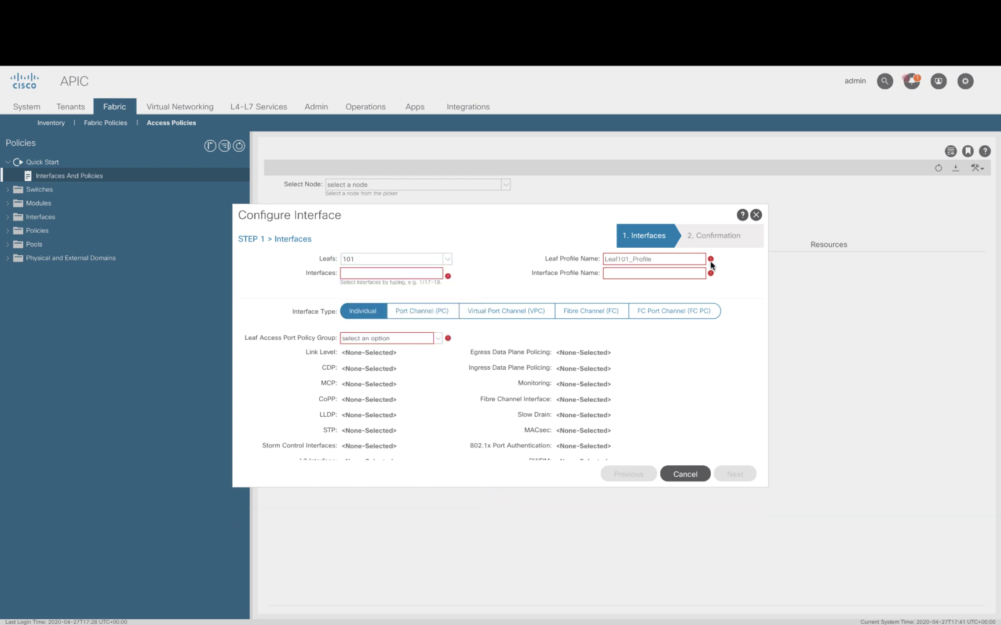
mouse_move(712, 264)
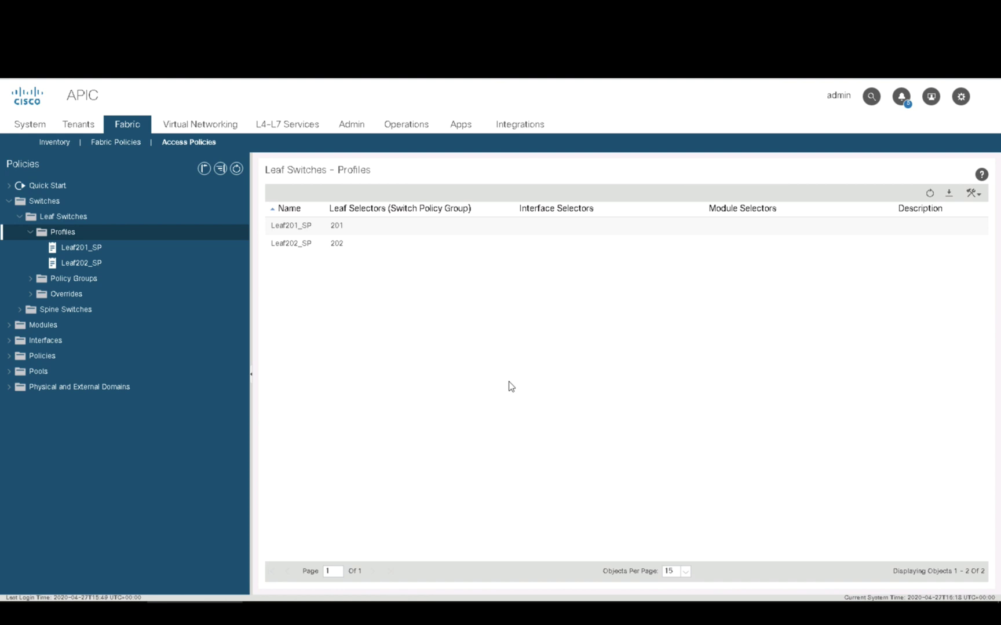
Step: Create leaf profile Leaf201_202_SP with a selector for switches 201-202
right_click(71, 232)
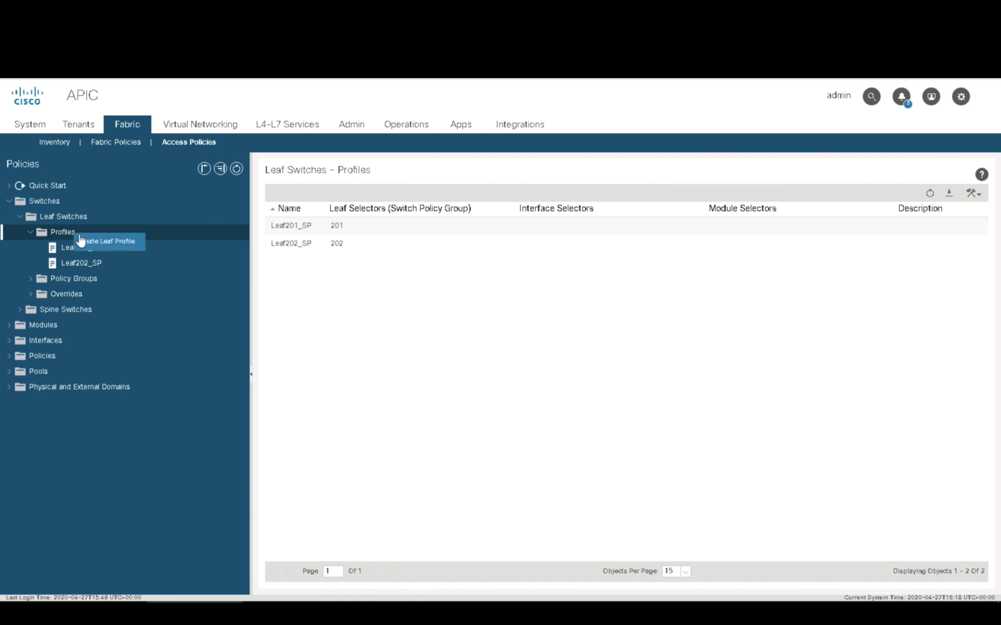
click(89, 238)
text(Leaf201_202_SP)
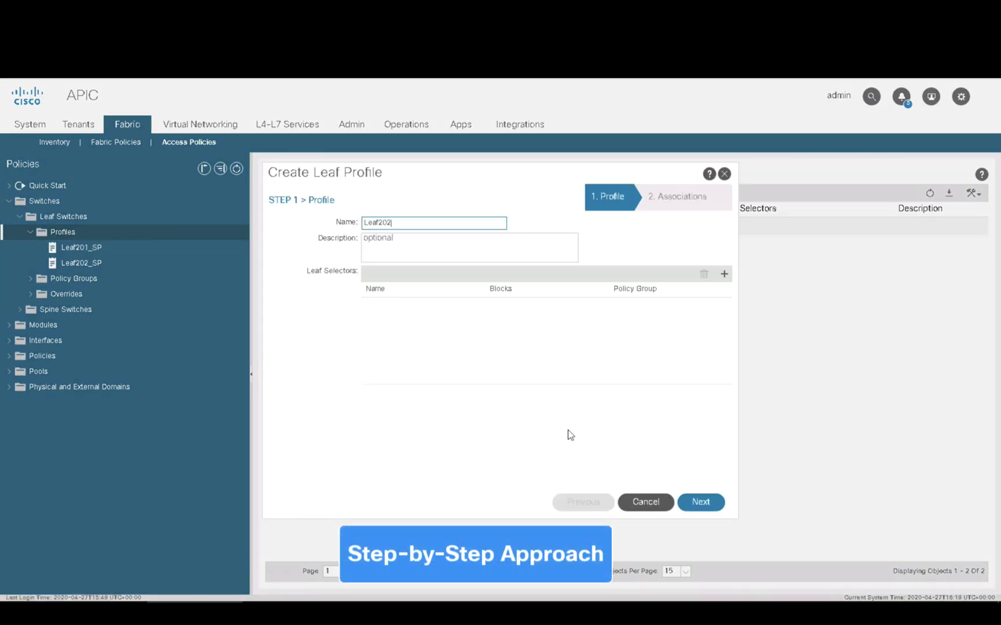
click(724, 274)
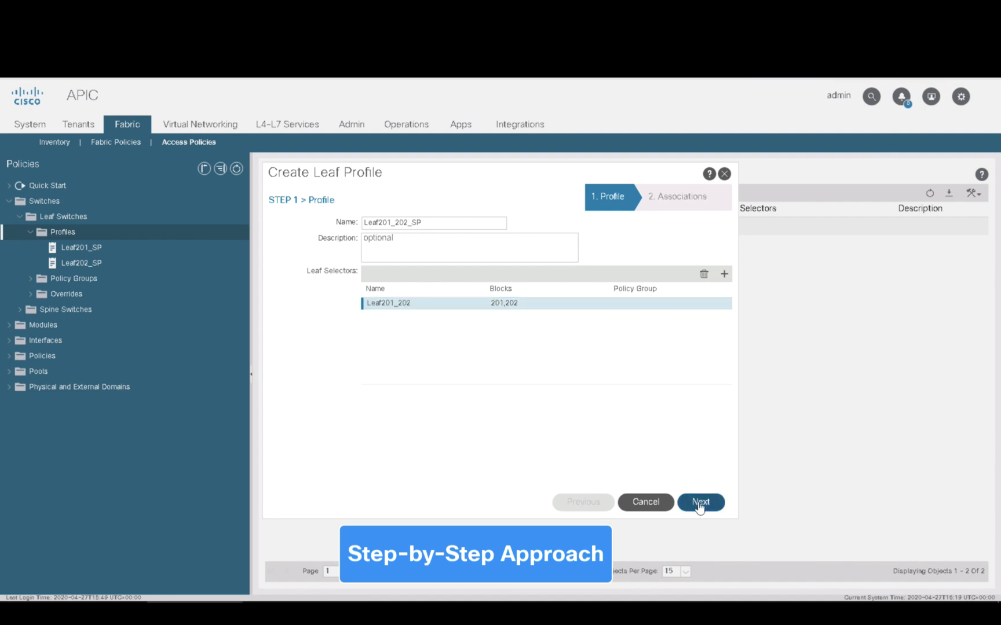
click(699, 504)
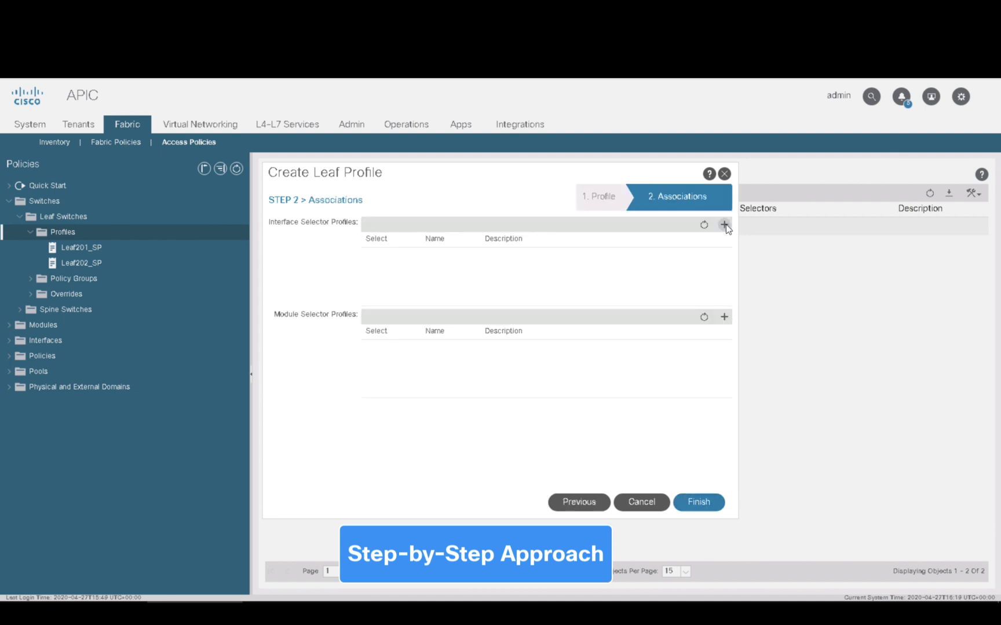
Step: Link new interface profile Leaf201_202_IP, finish the leaf profile, and show Leaf Interfaces Profiles
click(723, 223)
text(Leaf201_202_IP)
click(696, 503)
click(697, 500)
click(9, 356)
click(20, 384)
click(31, 403)
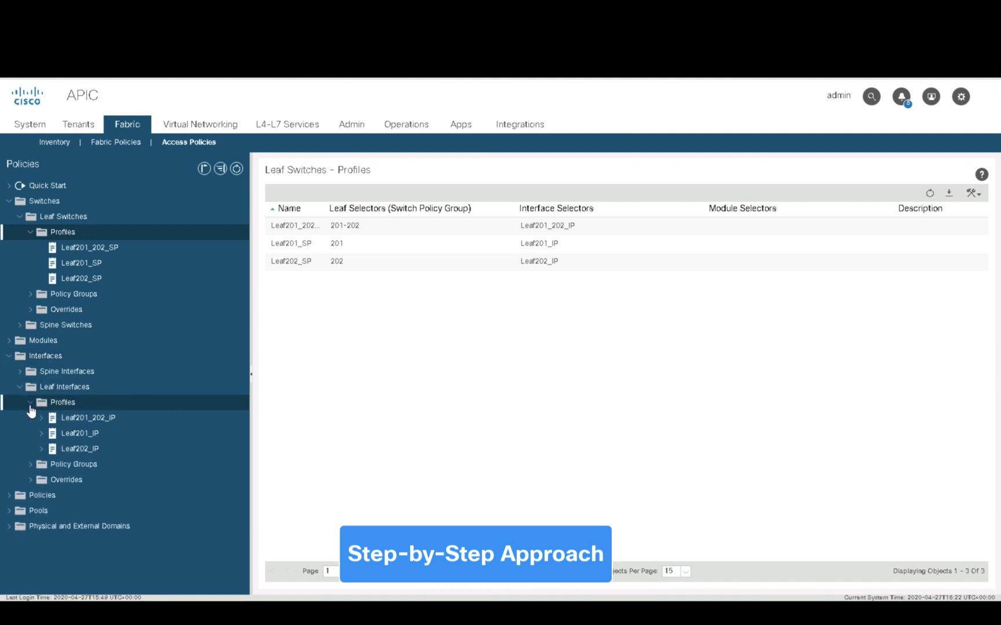
Step: Add access port selector E1_1 for interface 1/1 to Leaf201_IP
click(93, 433)
right_click(93, 433)
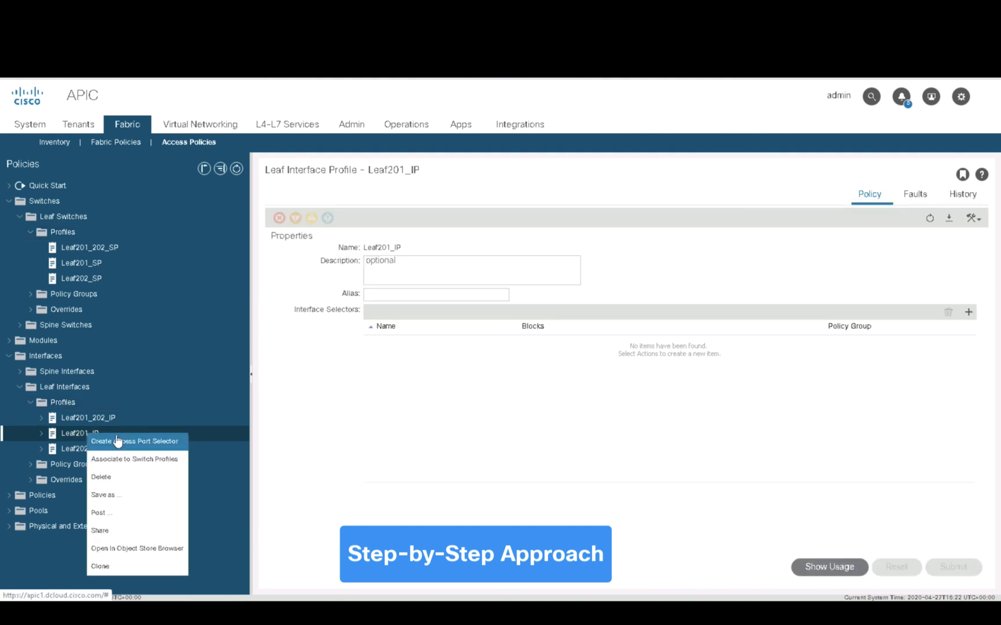
click(116, 441)
text(E1_1)
click(416, 238)
text(1/1)
click(704, 502)
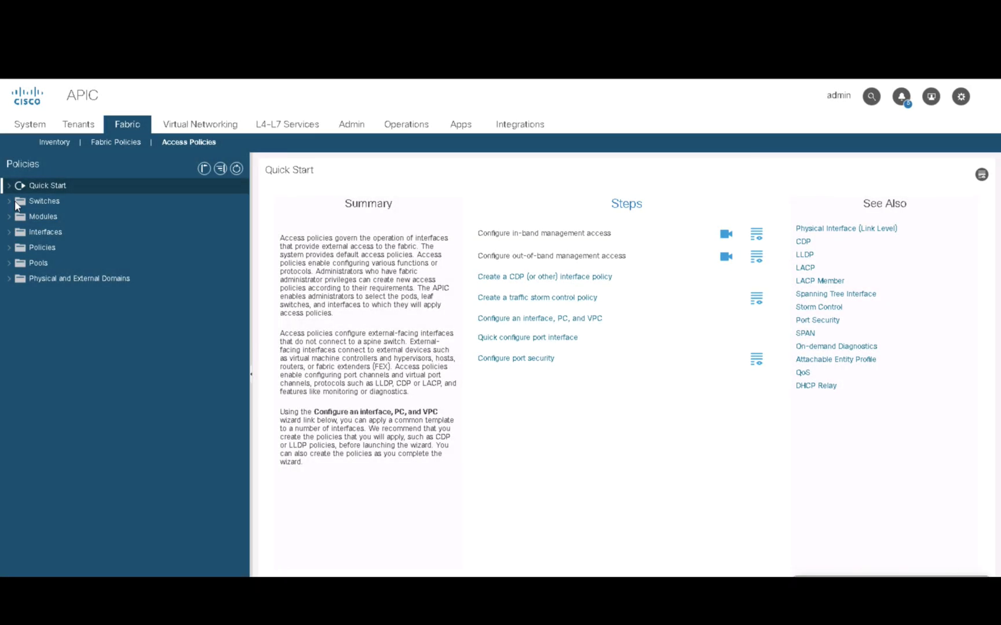
Step: Expand Leaf Switch Profiles and Leaf Interface Profiles in the Access Policies tree
click(10, 201)
click(20, 217)
click(62, 232)
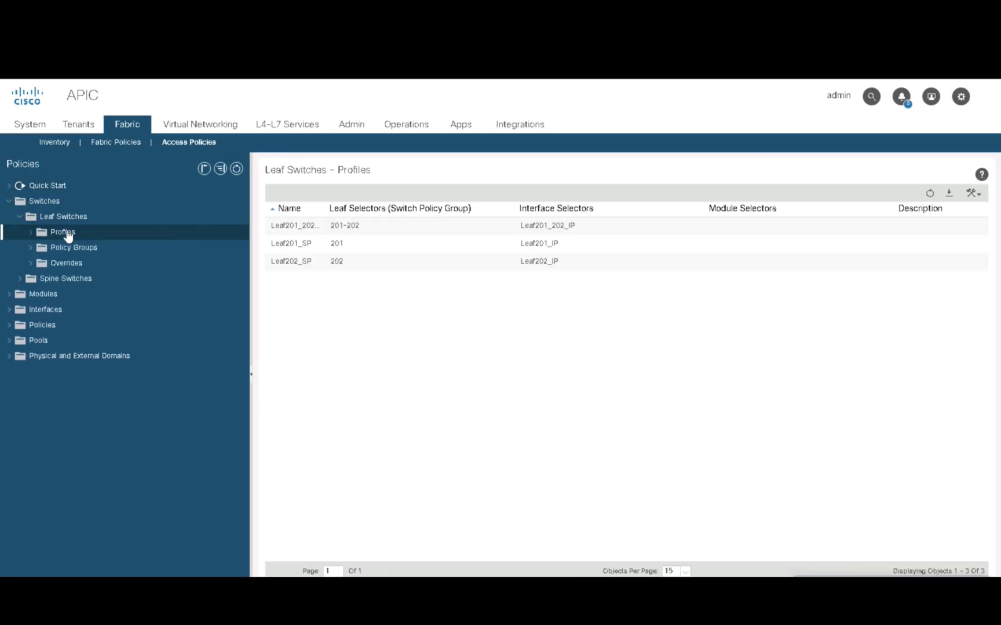
click(9, 310)
click(20, 341)
click(63, 356)
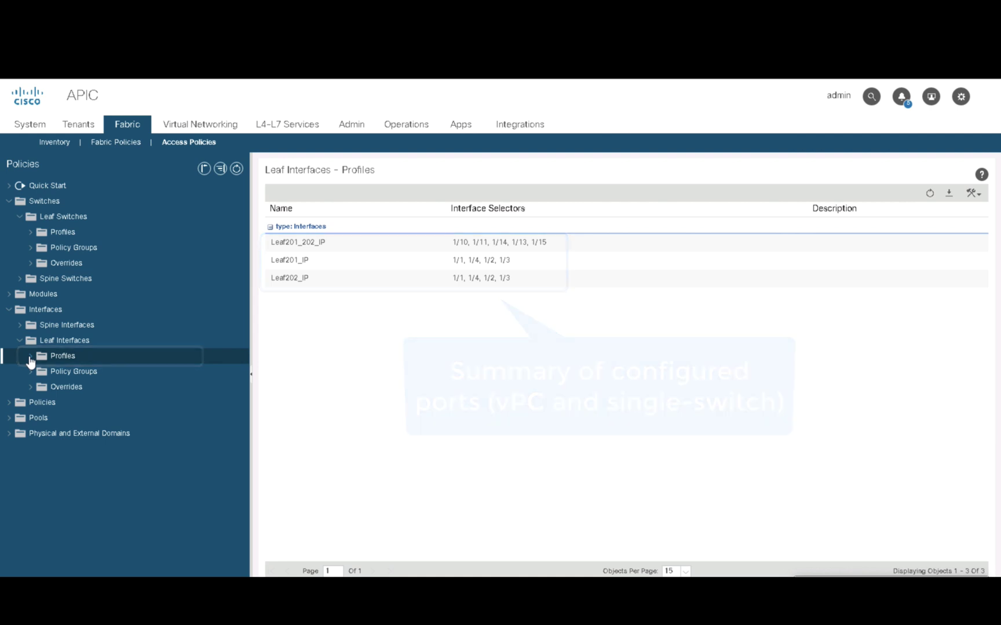
Step: Review the port selectors of Leaf201_202_IP, Leaf201_IP and Leaf202_IP
click(30, 357)
click(86, 372)
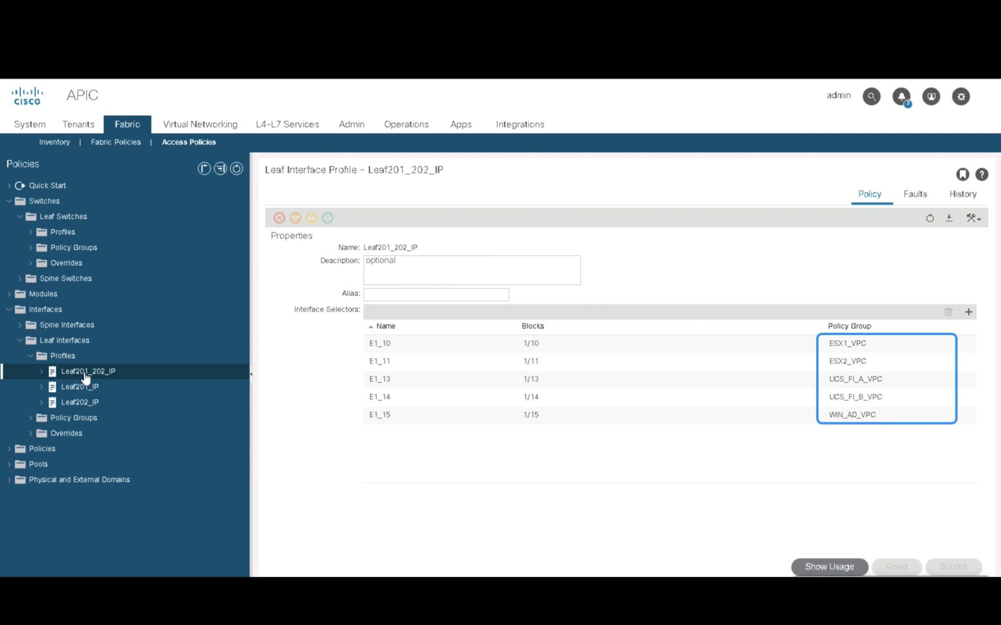
click(84, 388)
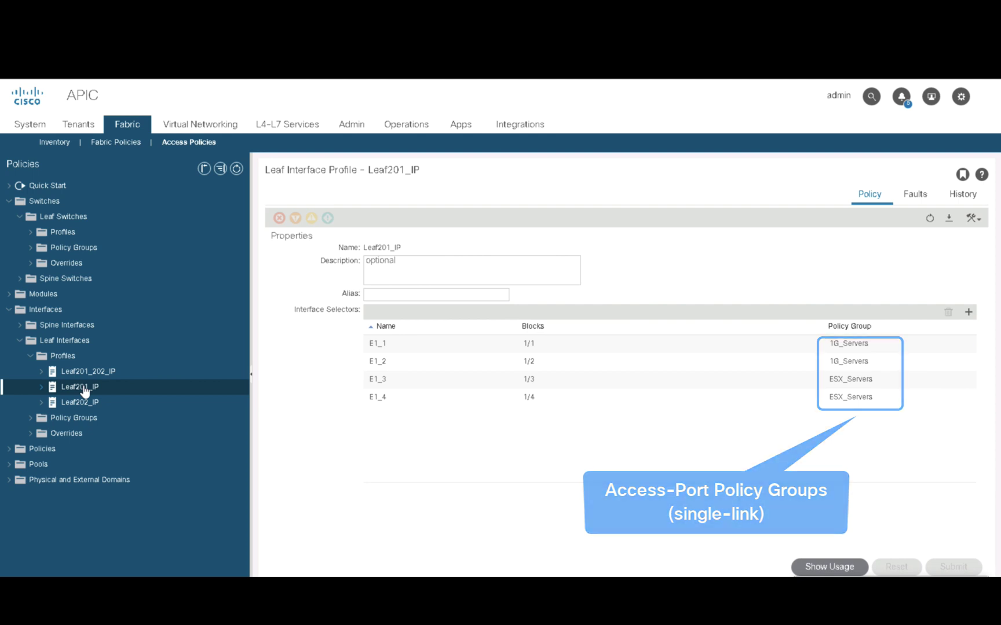
click(85, 374)
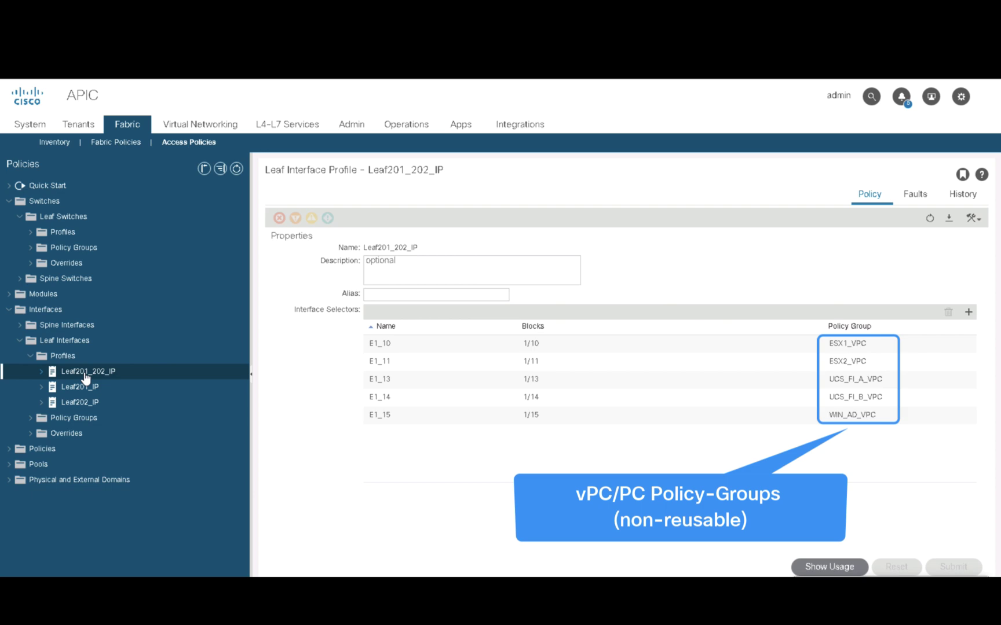
click(79, 402)
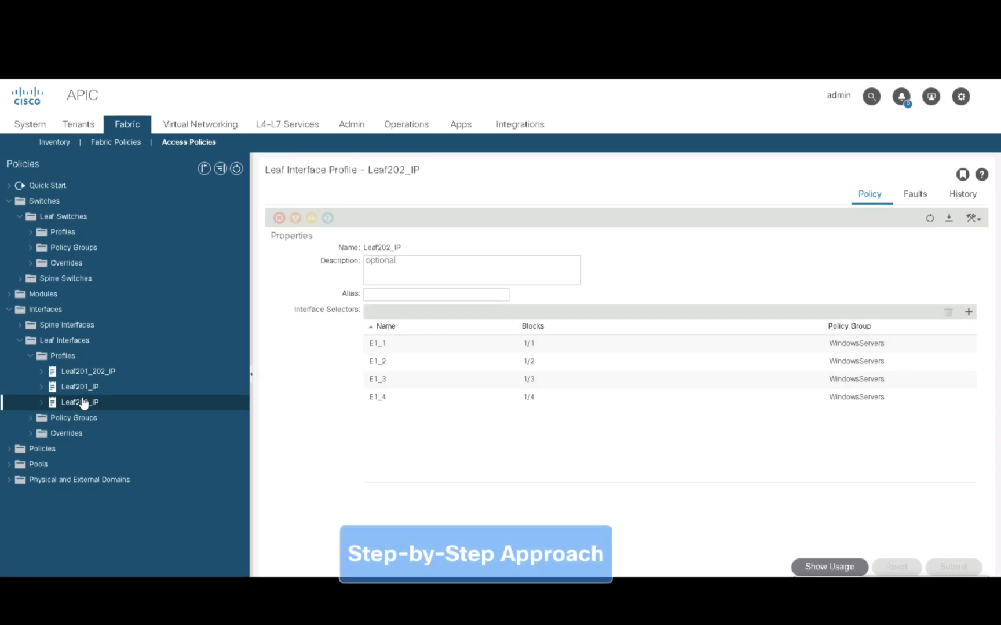